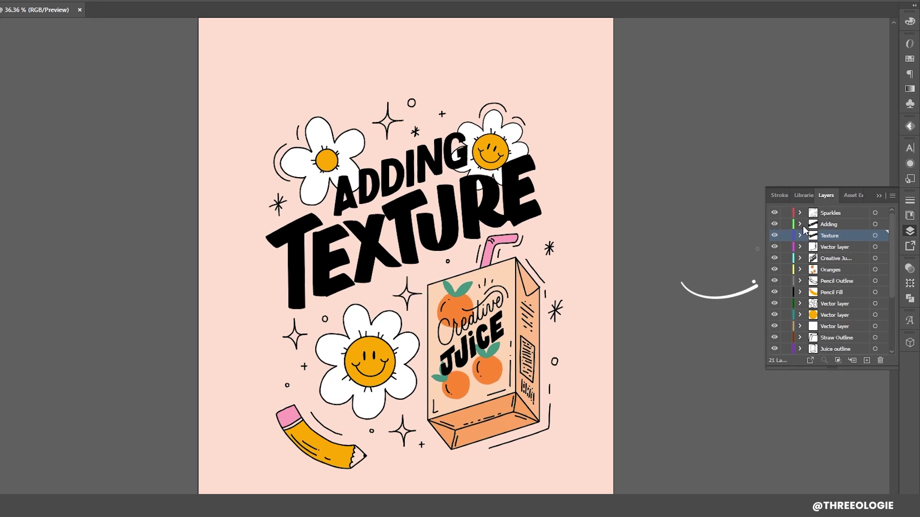
pyautogui.moveTo(890, 236)
pyautogui.mouseDown()
pyautogui.moveTo(889, 319)
pyautogui.moveTo(877, 216)
pyautogui.mouseUp()
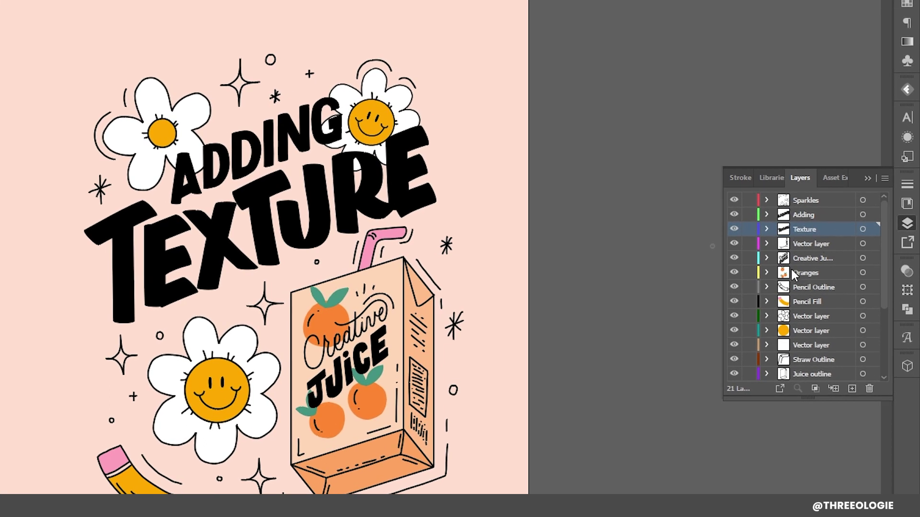
# - Add Layer 34 above the Sparkles layer and zoom into the top of the artboard
pyautogui.click(803, 202)
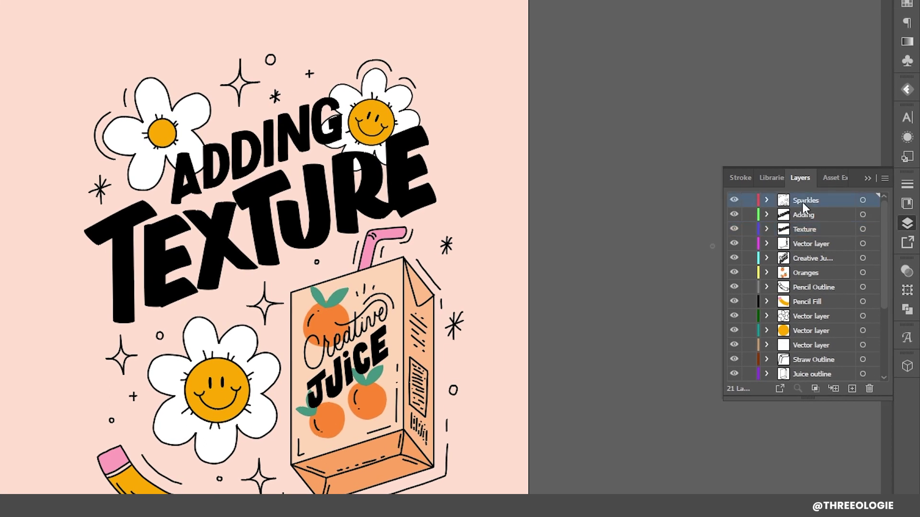
pyautogui.click(852, 389)
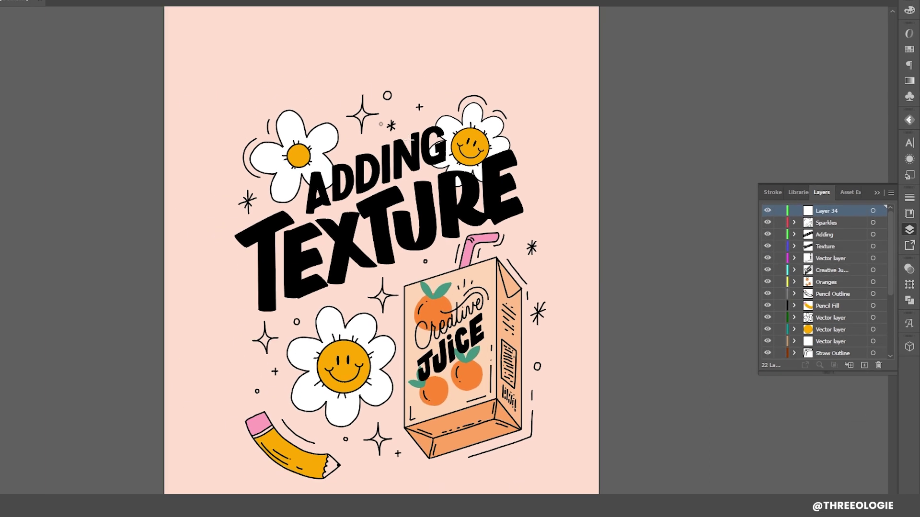
pyautogui.press('z')
pyautogui.moveTo(460, 144); pyautogui.dragTo(510, 141)
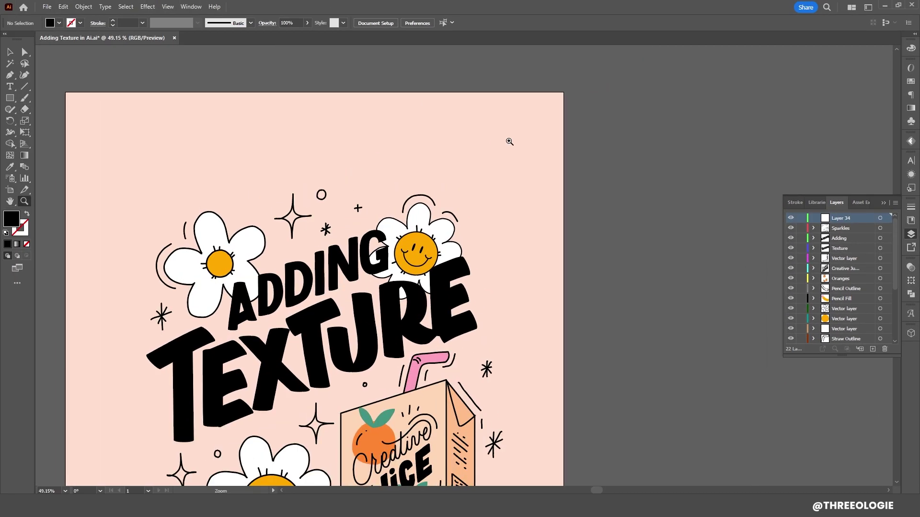
# - Dab a first group of small black dots above the upper-right flower with the Blob Brush
pyautogui.click(11, 75)
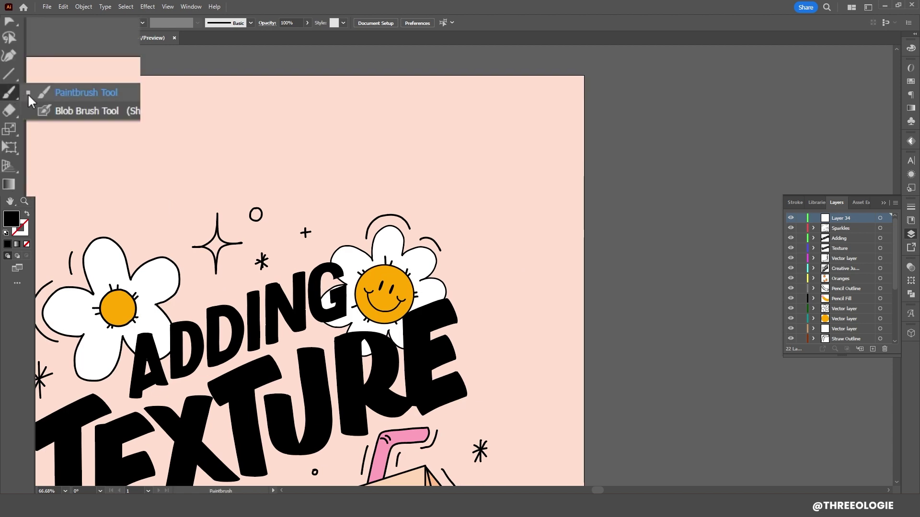
pyautogui.click(72, 111)
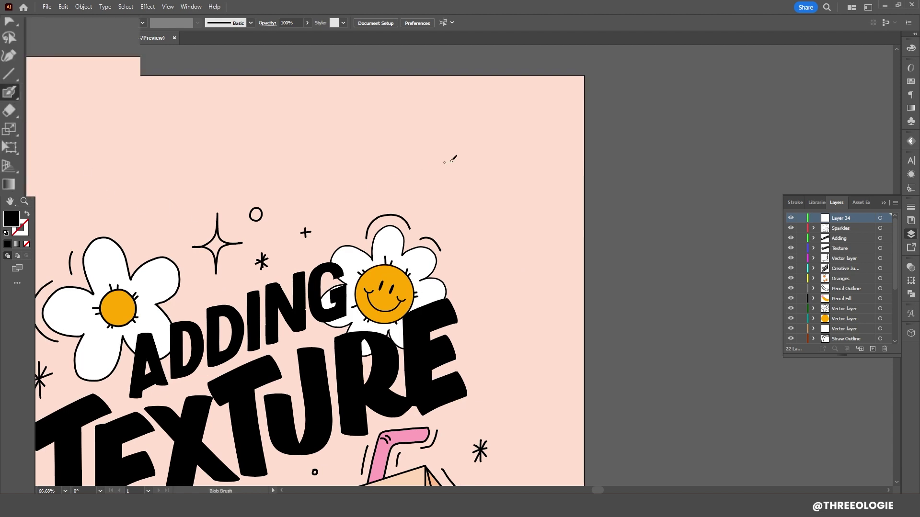
pyautogui.click(523, 173)
pyautogui.click(510, 169)
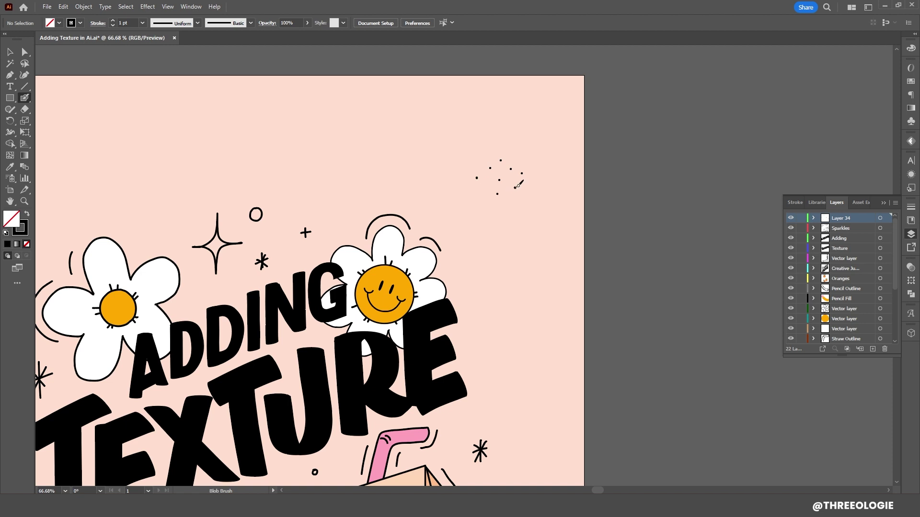
pyautogui.click(511, 149)
pyautogui.click(486, 146)
pyautogui.click(482, 168)
pyautogui.click(496, 183)
pyautogui.click(504, 137)
# - Enlarge the brush and add larger dots within and around the cluster
pyautogui.press(']')
pyautogui.click(490, 160)
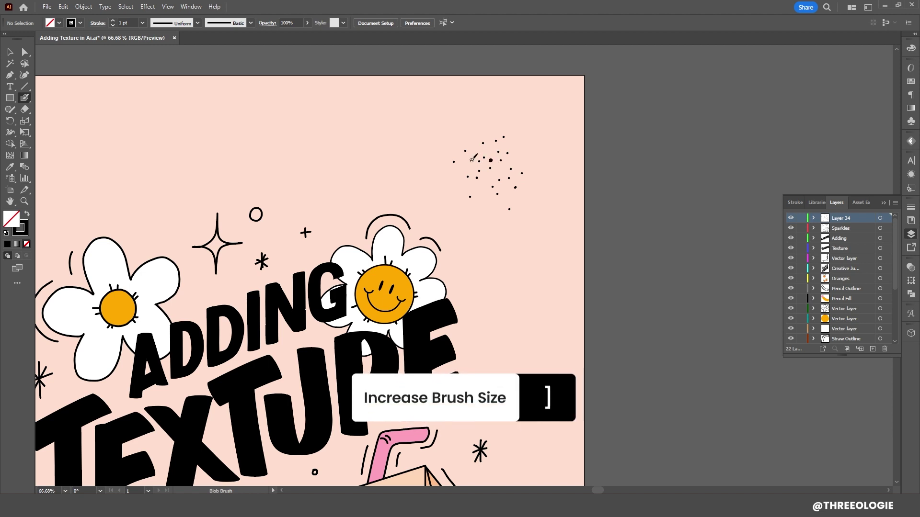
pyautogui.click(481, 181)
pyautogui.click(461, 162)
pyautogui.click(501, 170)
pyautogui.click(506, 190)
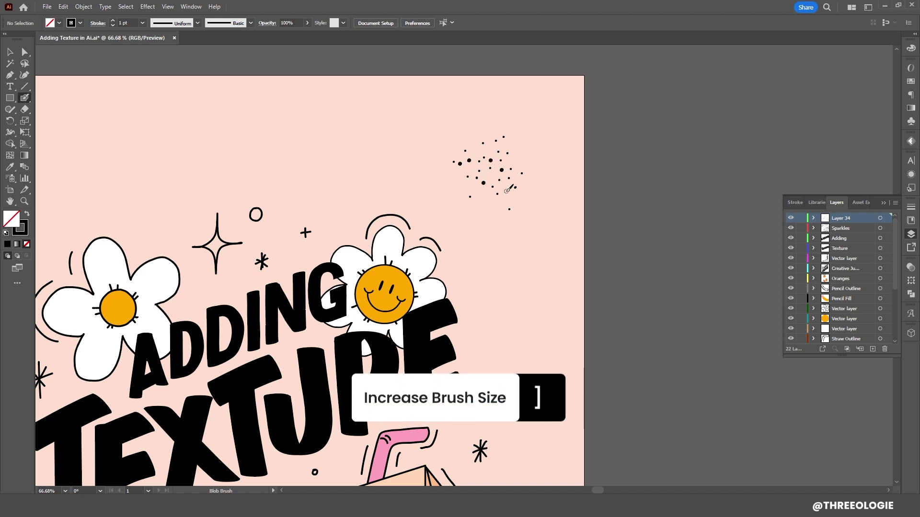
pyautogui.click(481, 203)
pyautogui.click(478, 179)
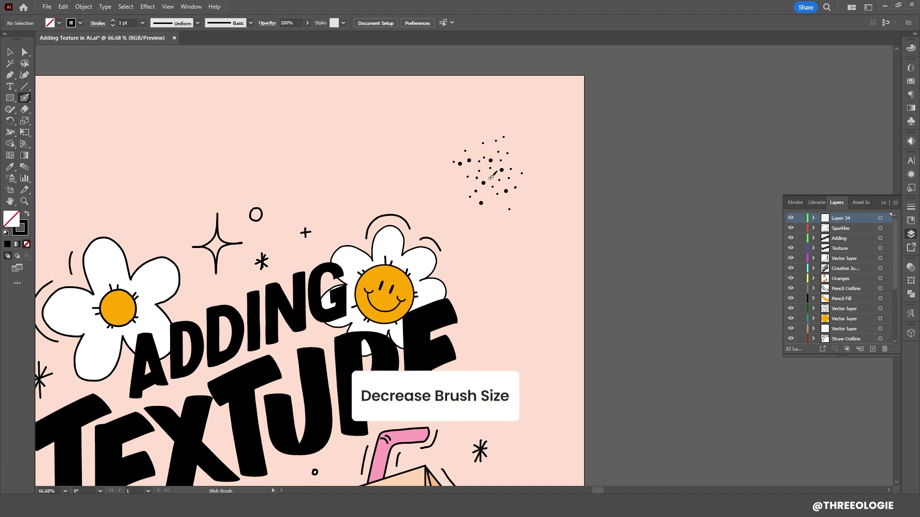
# - Shrink the brush again and fill the cluster's gaps, middle and right edge with small dots
pyautogui.press('[')
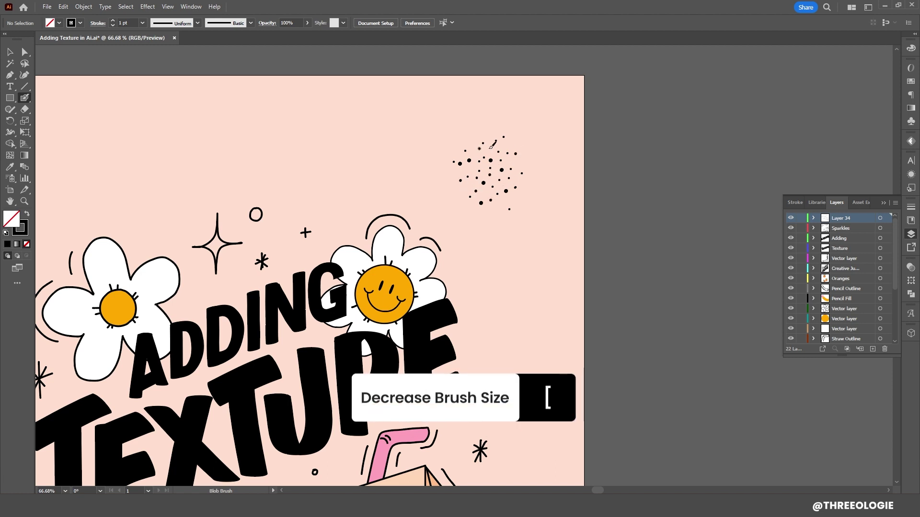
pyautogui.click(494, 146)
pyautogui.click(489, 134)
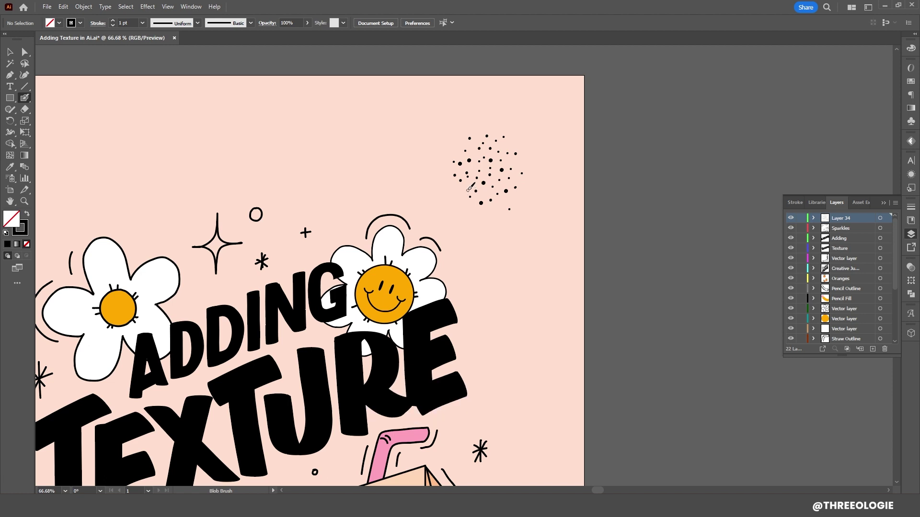
pyautogui.click(506, 183)
pyautogui.click(494, 137)
pyautogui.click(509, 153)
pyautogui.click(479, 148)
pyautogui.click(496, 153)
pyautogui.click(485, 165)
pyautogui.click(503, 189)
pyautogui.click(516, 171)
pyautogui.click(511, 153)
pyautogui.press('v')
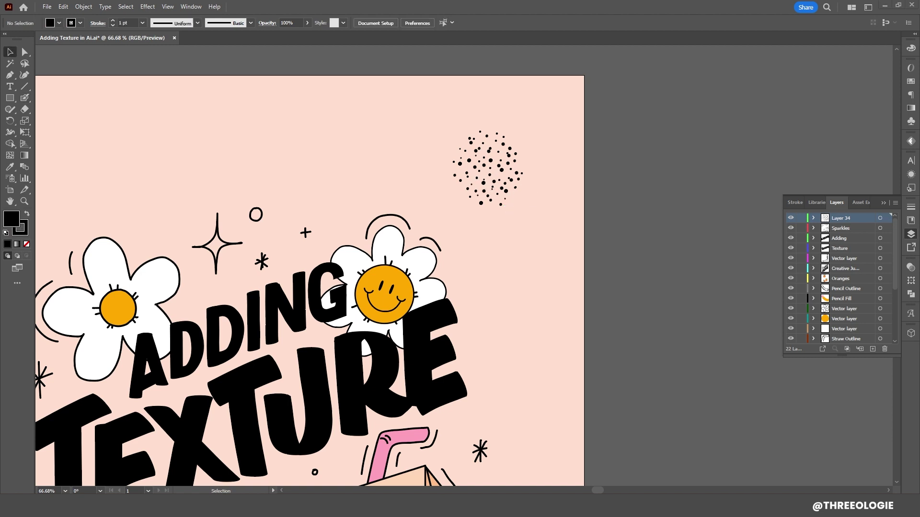
# - Select the whole dot cluster and place the Brushes panel beside it
pyautogui.moveTo(563, 97); pyautogui.dragTo(441, 232)
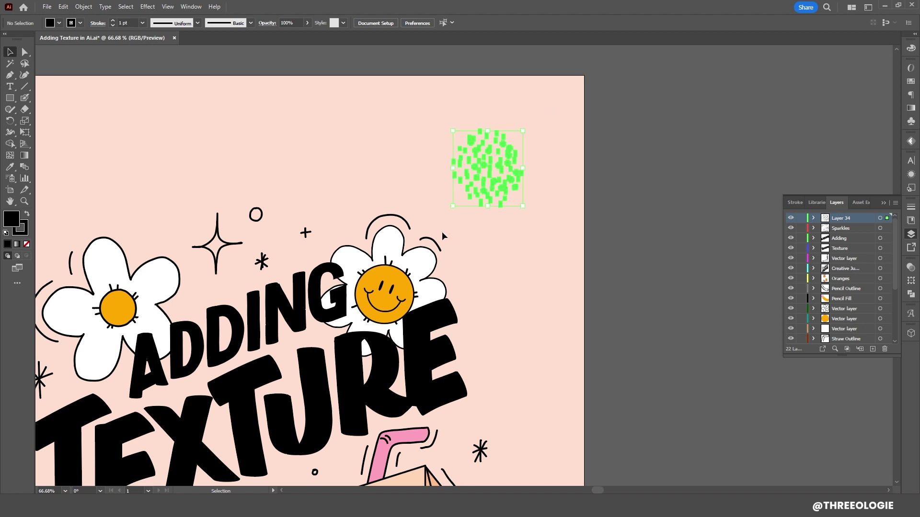
pyautogui.click(191, 7)
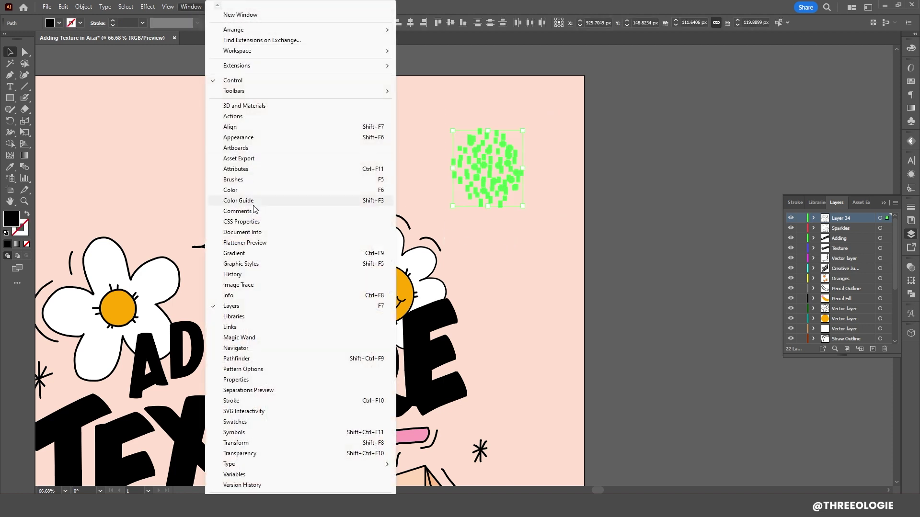
pyautogui.click(237, 179)
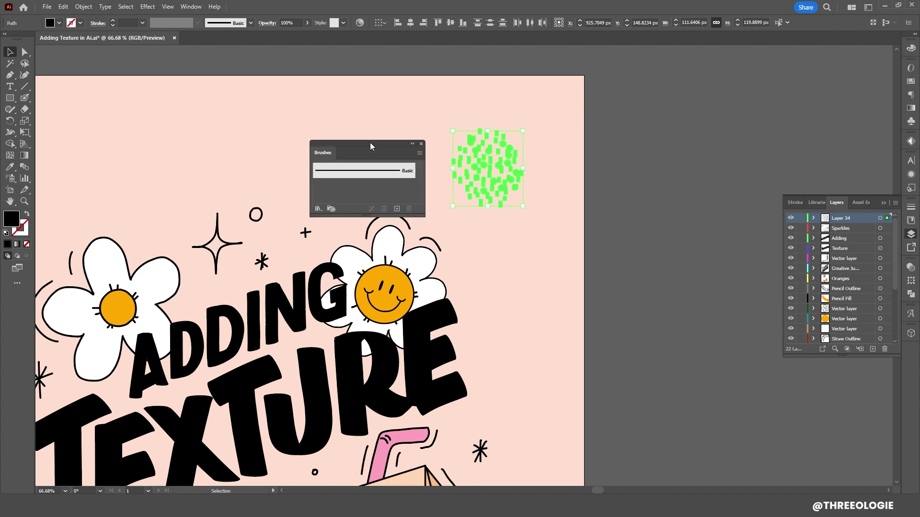
pyautogui.moveTo(363, 112); pyautogui.dragTo(372, 133)
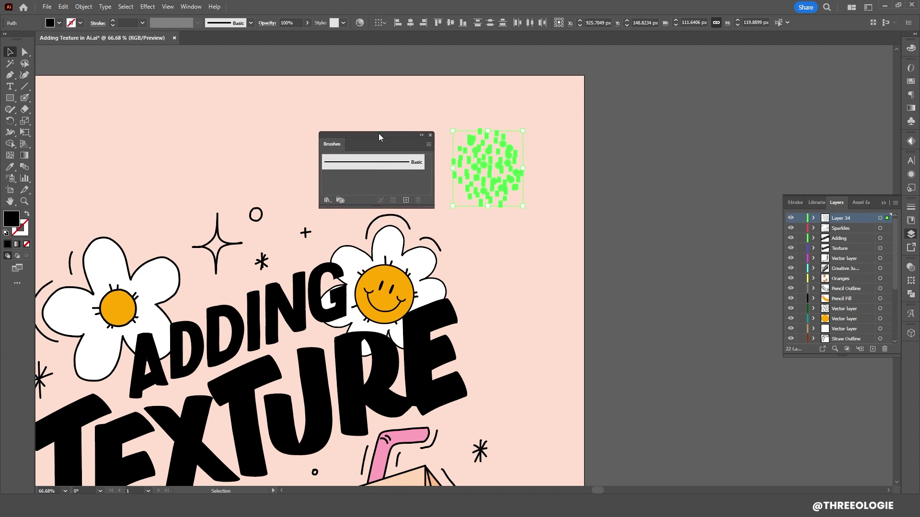
# - Start a new Scatter Brush from the selected dots
pyautogui.click(399, 200)
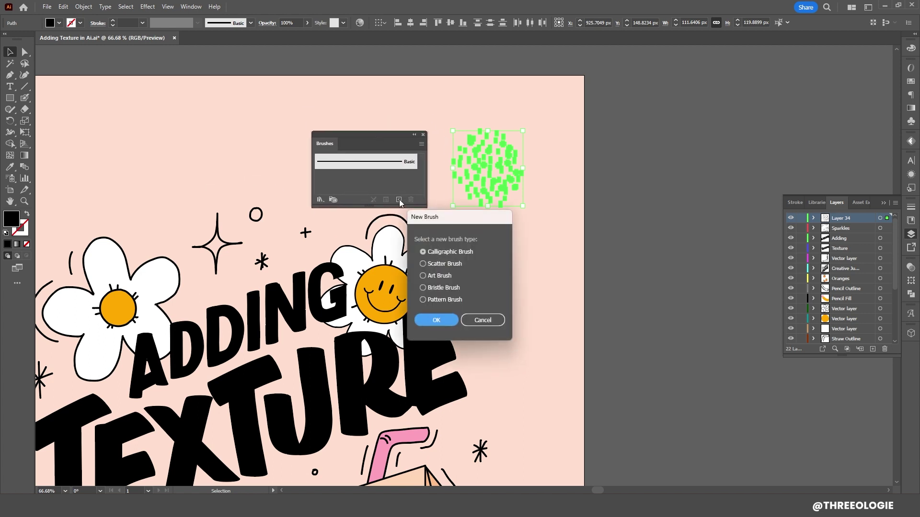
pyautogui.click(423, 264)
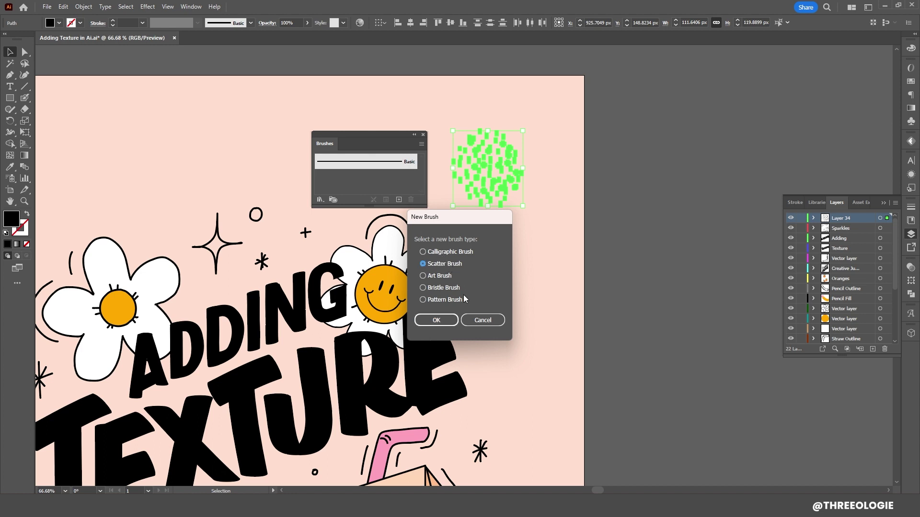
pyautogui.click(438, 320)
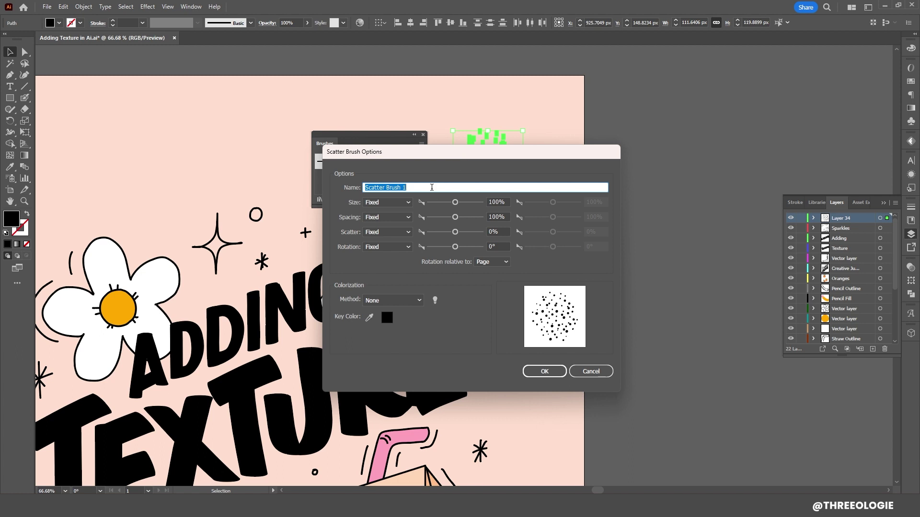
pyautogui.write('Do')
# - Save Dotted Texture Brush with 90% size, 20% spacing, 110° rotation and Tints, then move the dots off the artboard
pyautogui.click(520, 239)
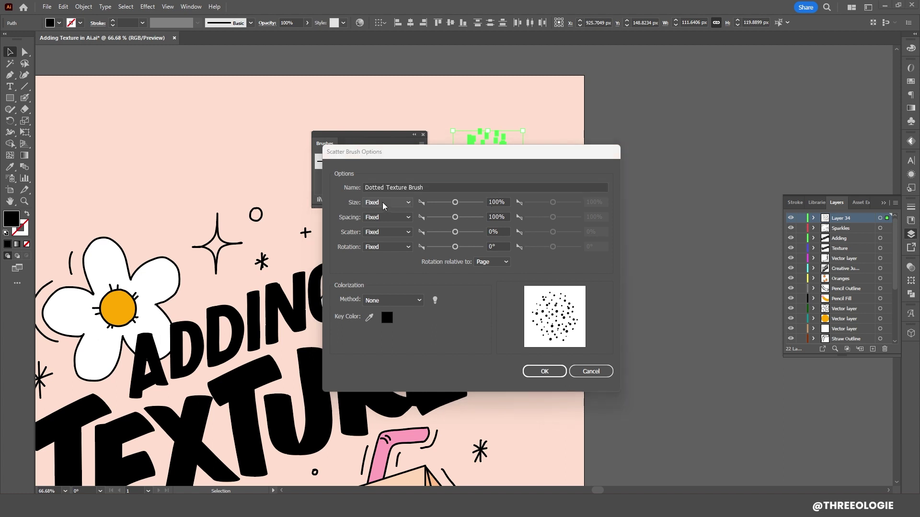
pyautogui.click(496, 202)
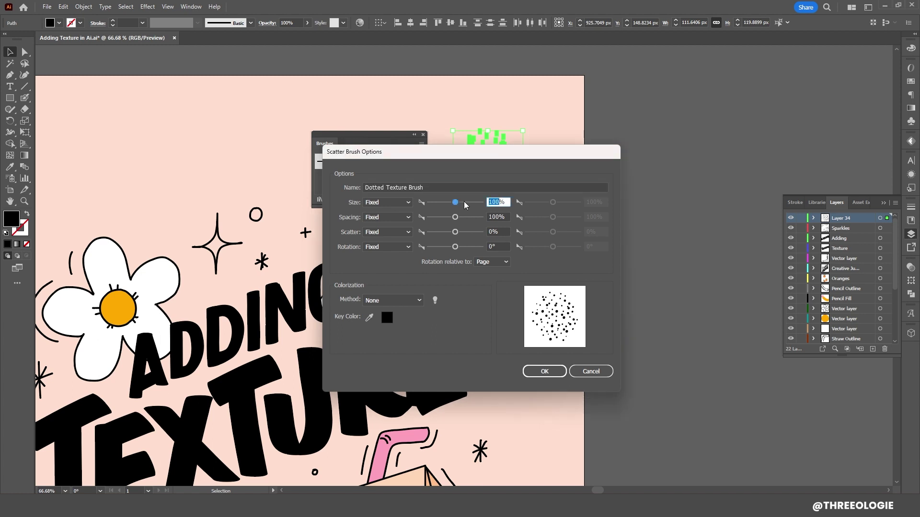
pyautogui.write('90')
pyautogui.click(498, 216)
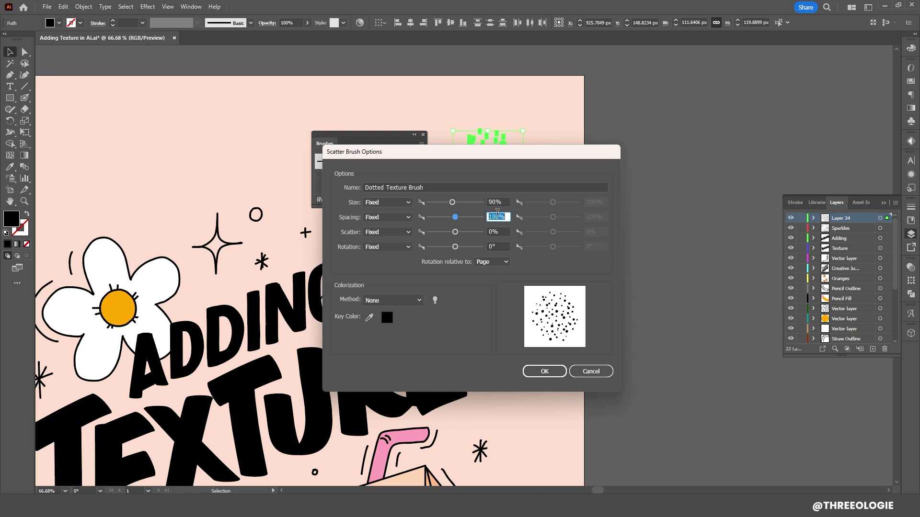
pyautogui.write('20')
pyautogui.click(496, 231)
pyautogui.click(502, 247)
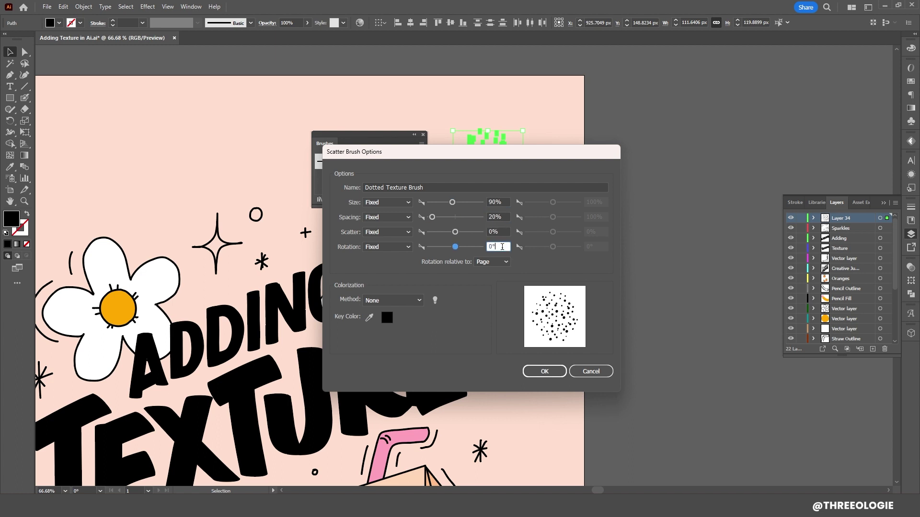
pyautogui.write('110')
pyautogui.click(503, 264)
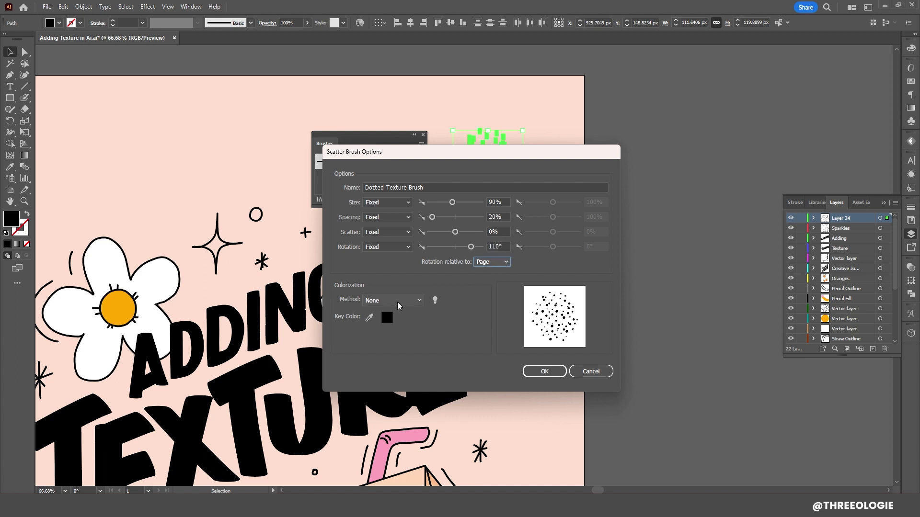
pyautogui.click(397, 302)
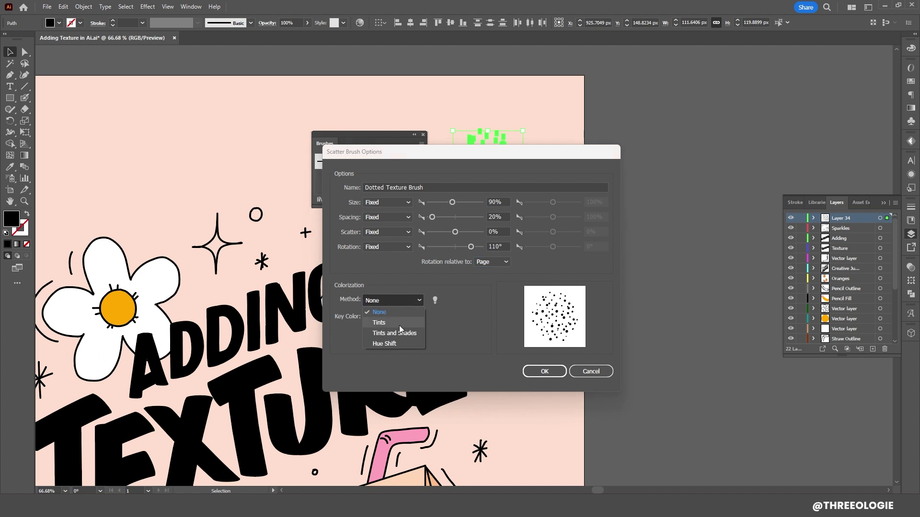
pyautogui.click(399, 323)
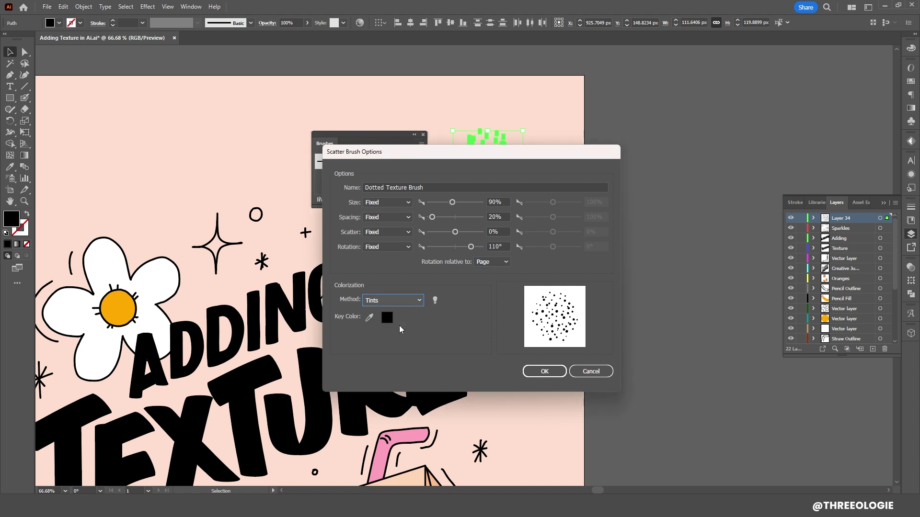
pyautogui.click(541, 373)
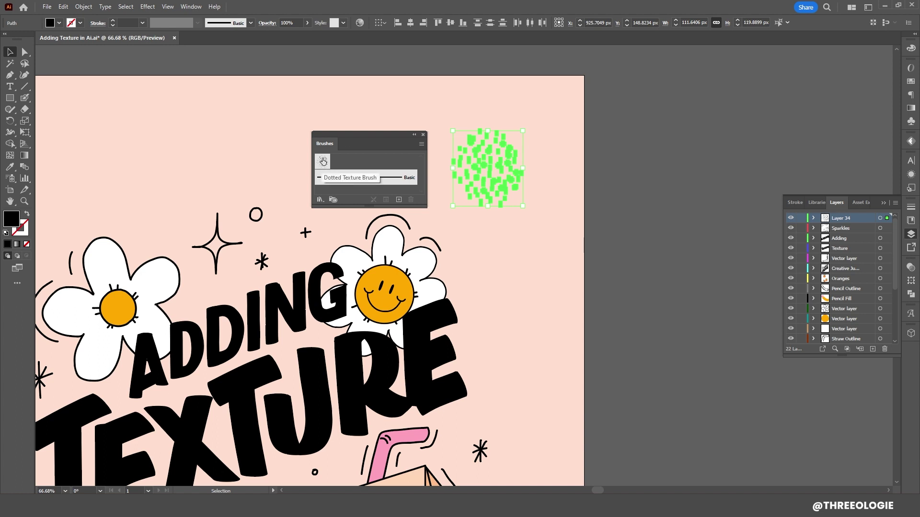
pyautogui.moveTo(487, 168); pyautogui.dragTo(656, 178)
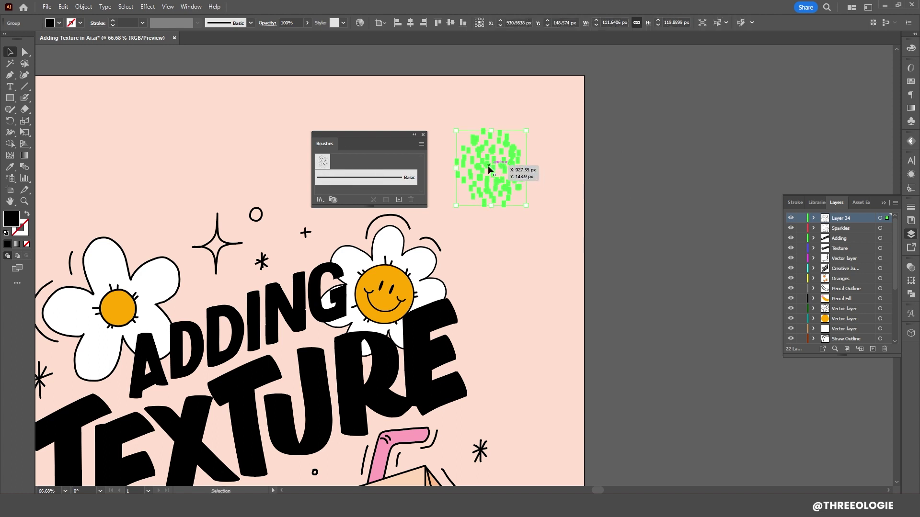
pyautogui.click(647, 288)
pyautogui.scroll(-3, 431, 287)
pyautogui.scroll(3, 383, 317)
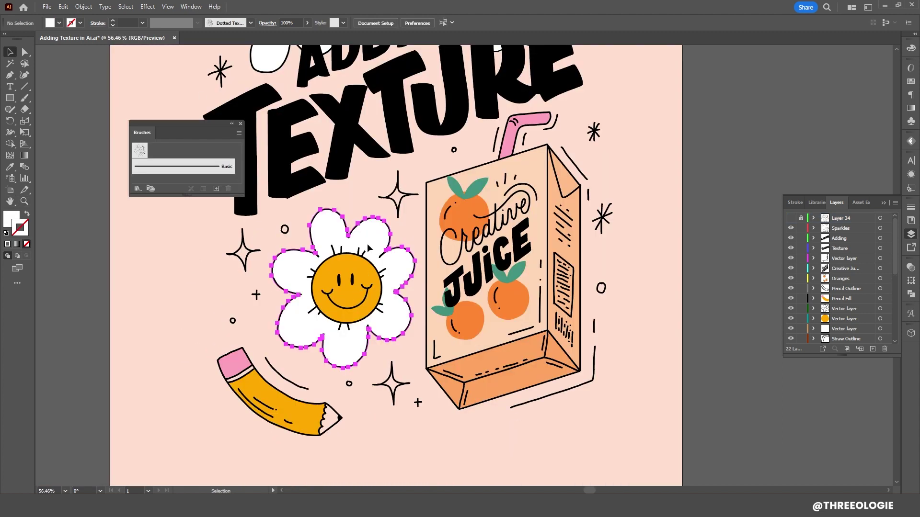
# - Select the lower smiley flower's petal shape and turn on Draw Inside
pyautogui.click(370, 248)
pyautogui.press('z')
pyautogui.scroll(1, 403, 300)
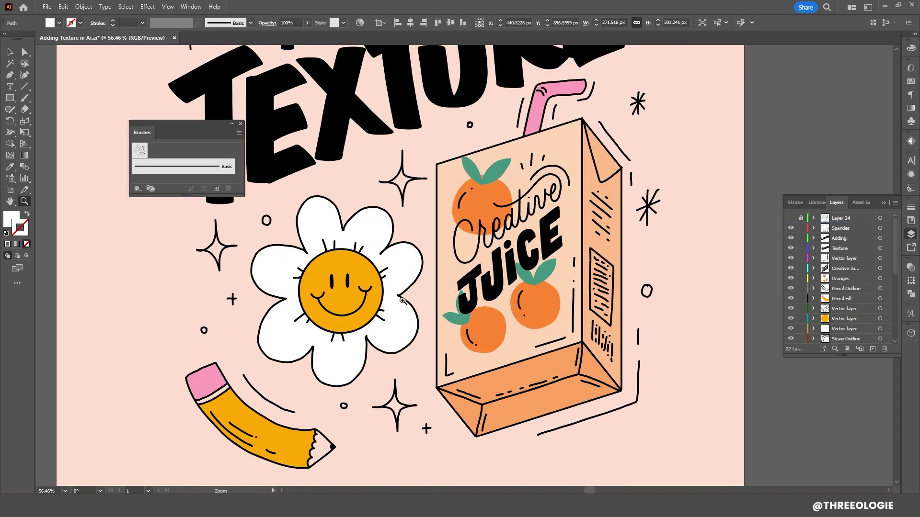
pyautogui.scroll(1, 402, 301)
pyautogui.scroll(2, 402, 301)
pyautogui.scroll(1, 403, 300)
pyautogui.press('v')
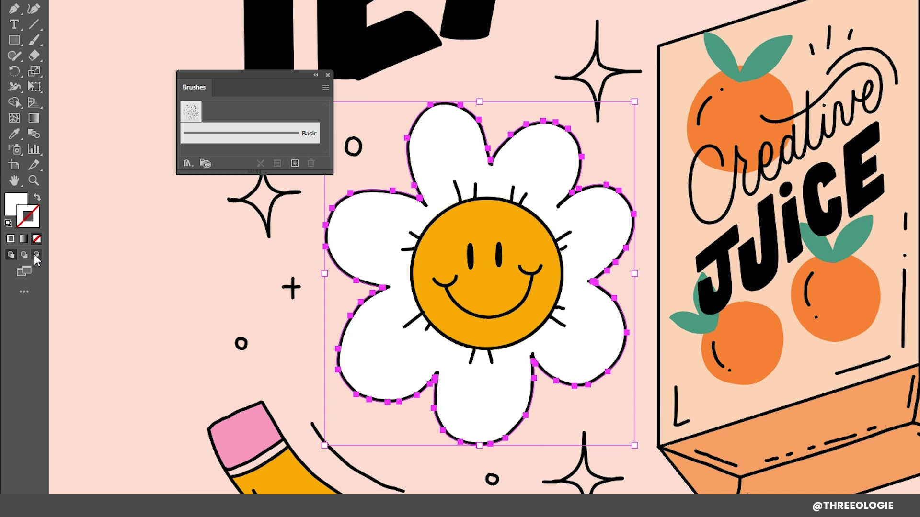
pyautogui.click(37, 255)
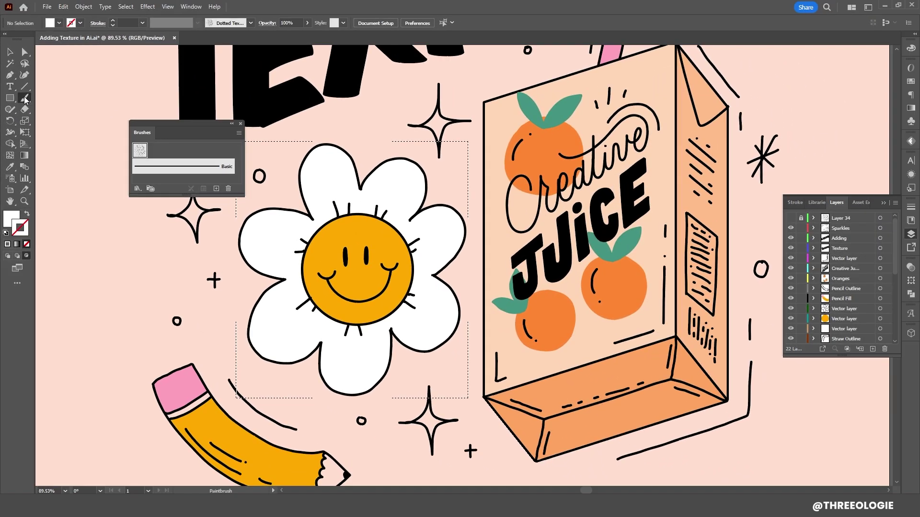
# - Choose the Paintbrush and set the texture stroke colour
pyautogui.rightClick(25, 99)
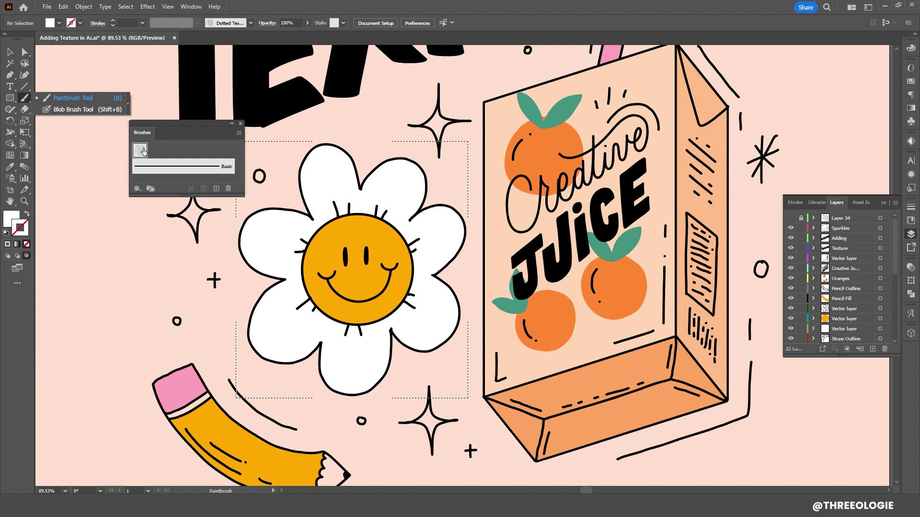
pyautogui.click(27, 216)
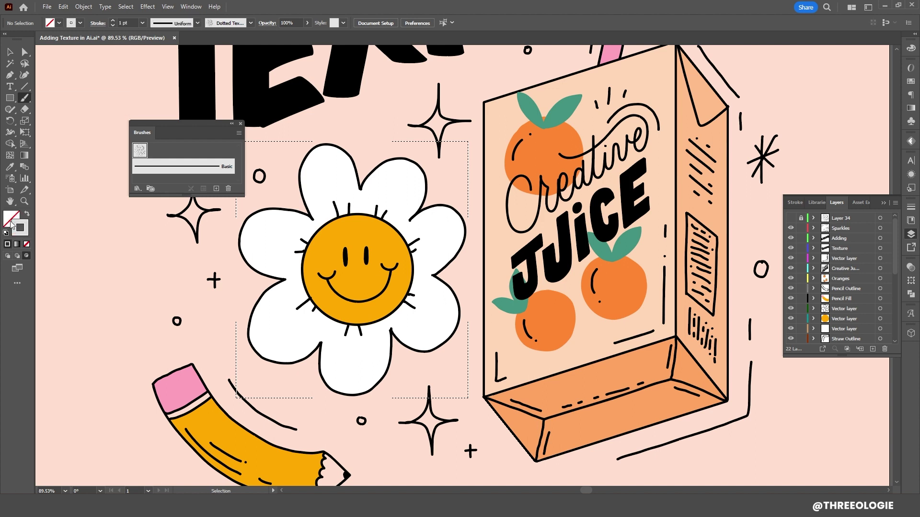
pyautogui.doubleClick(12, 221)
pyautogui.click(573, 242)
pyautogui.click(798, 242)
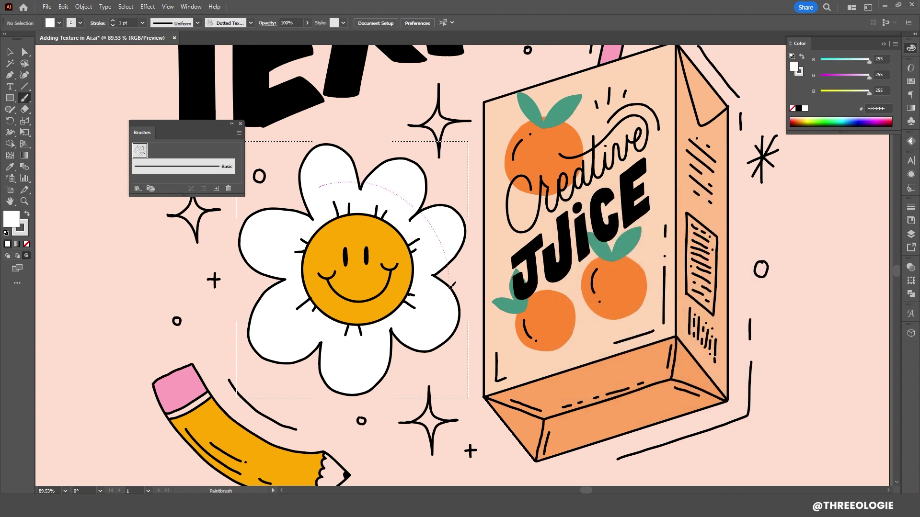
# - Paint dotted texture over the right petals and settle the stroke weight at 0.75 pt
pyautogui.moveTo(379, 181)
pyautogui.mouseDown()
pyautogui.moveTo(424, 360)
pyautogui.moveTo(387, 204)
pyautogui.mouseUp()
pyautogui.press('v')
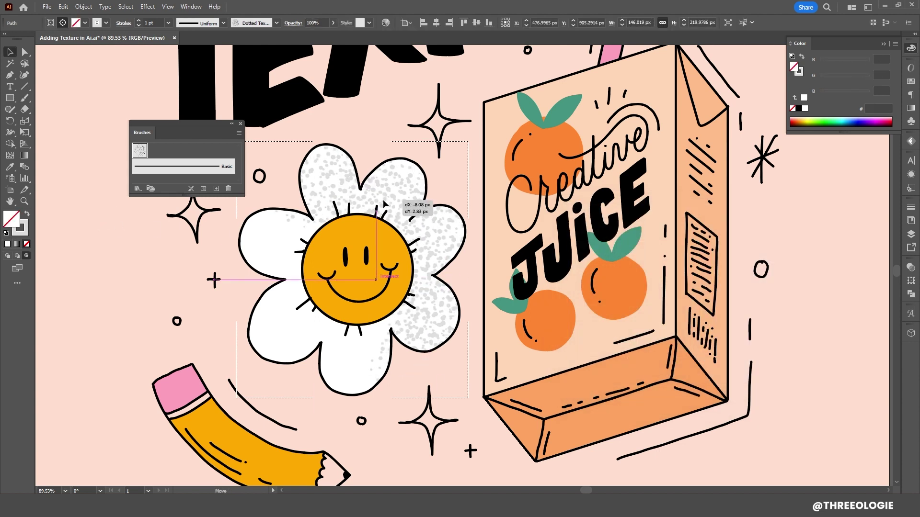
pyautogui.click(139, 25)
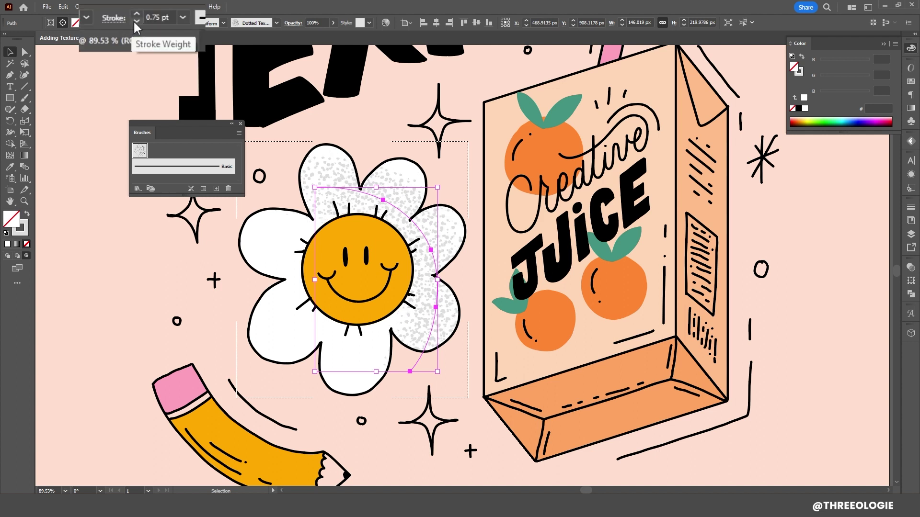
pyautogui.click(134, 23)
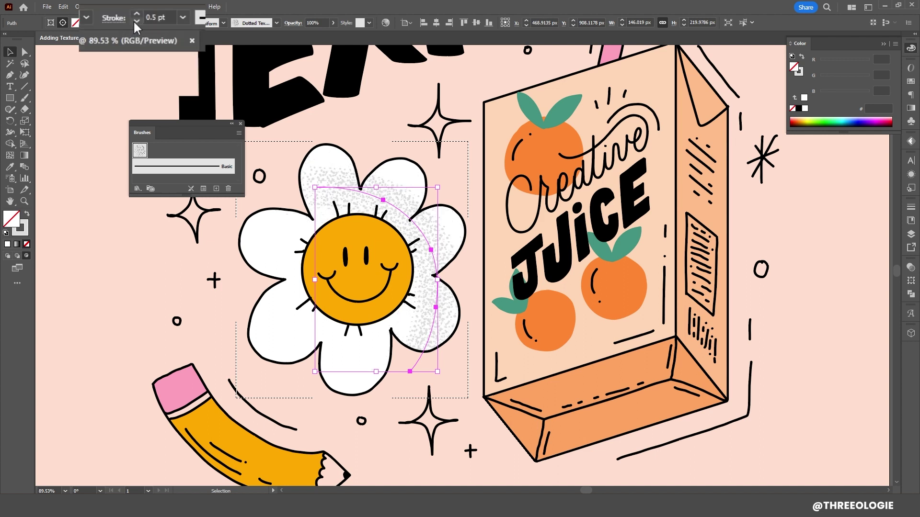
pyautogui.click(135, 14)
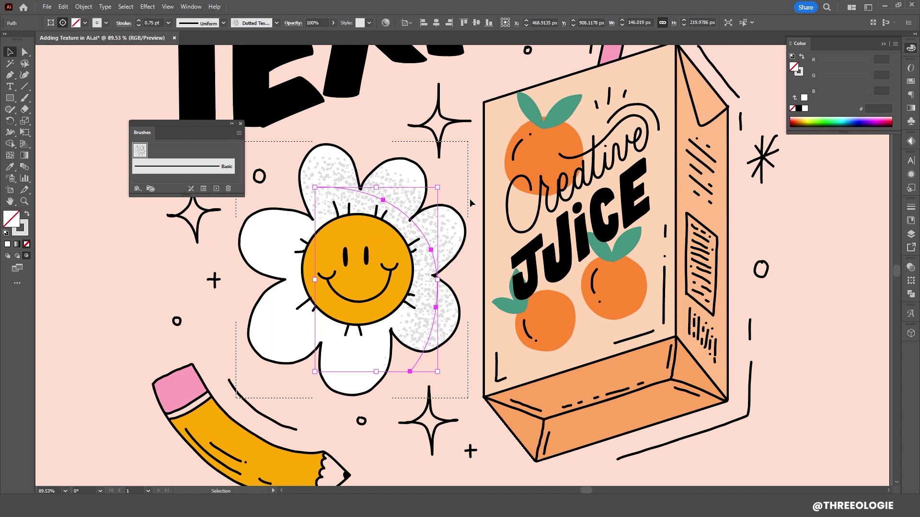
pyautogui.click(480, 224)
# - Paint dotted texture along the top petals and the left petal
pyautogui.press('b')
pyautogui.moveTo(313, 154); pyautogui.dragTo(458, 245)
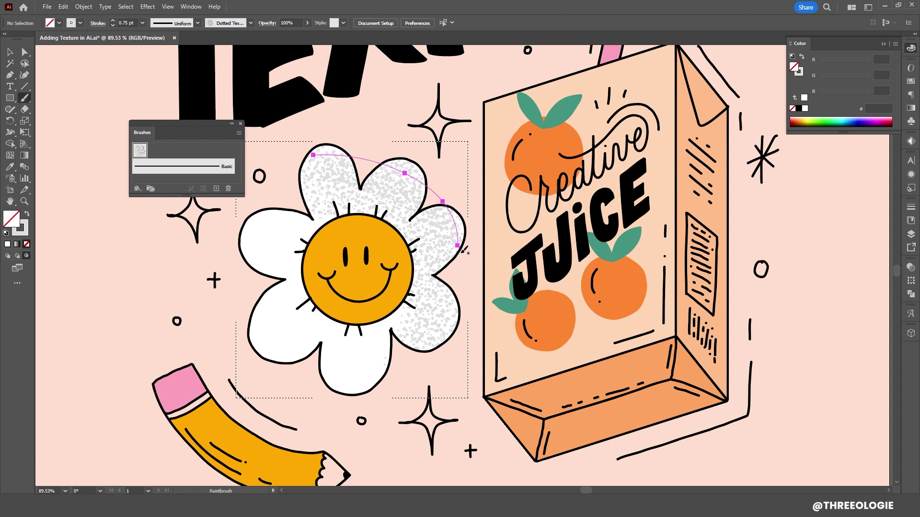
pyautogui.moveTo(306, 208); pyautogui.dragTo(252, 242)
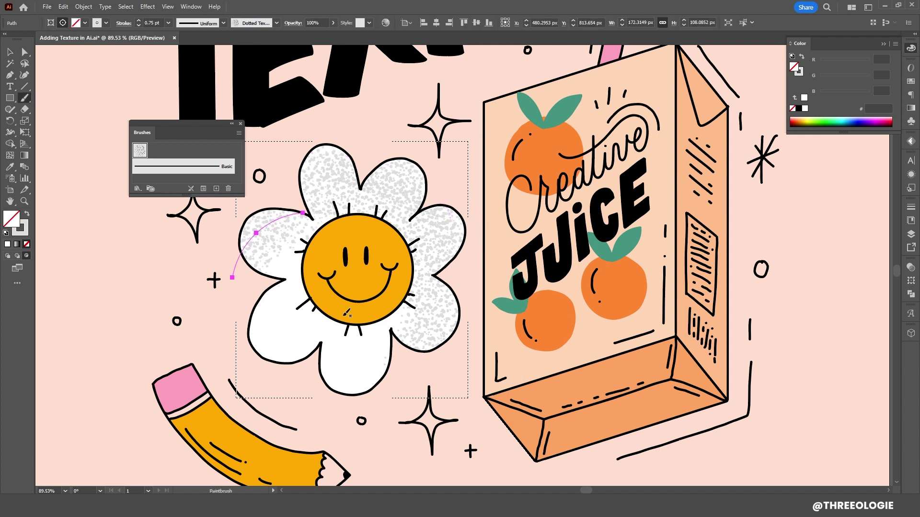
pyautogui.press('v')
pyautogui.click(159, 300)
pyautogui.scroll(-3, 323, 252)
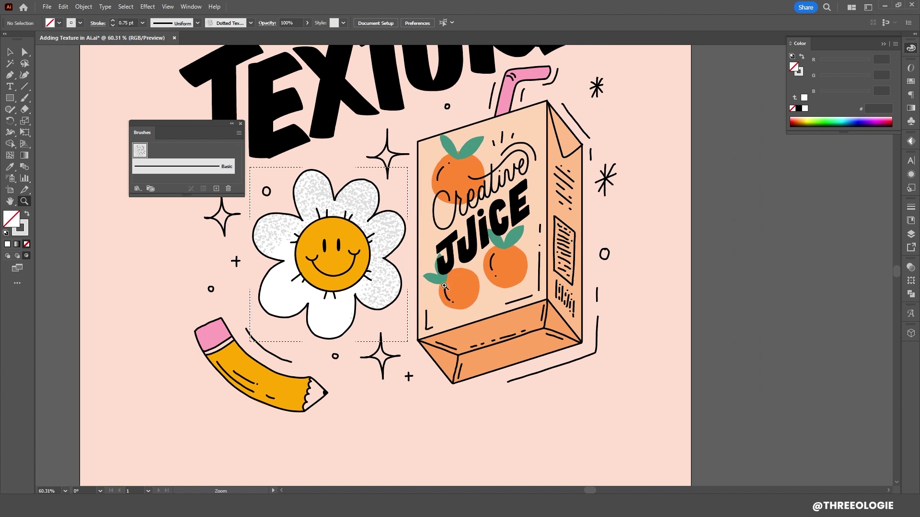
# - Select the smiley face, enable Draw Inside, and set the Paintbrush colour to darker orange
pyautogui.click(352, 227)
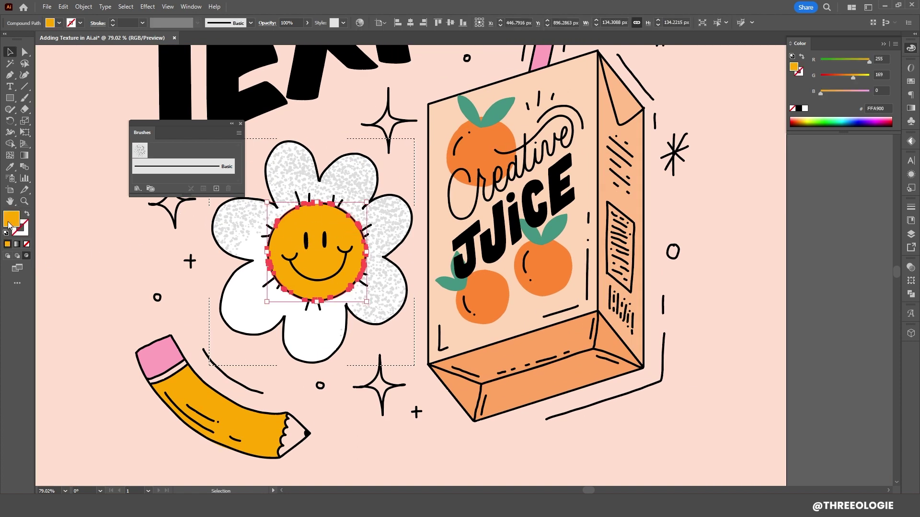
pyautogui.click(9, 256)
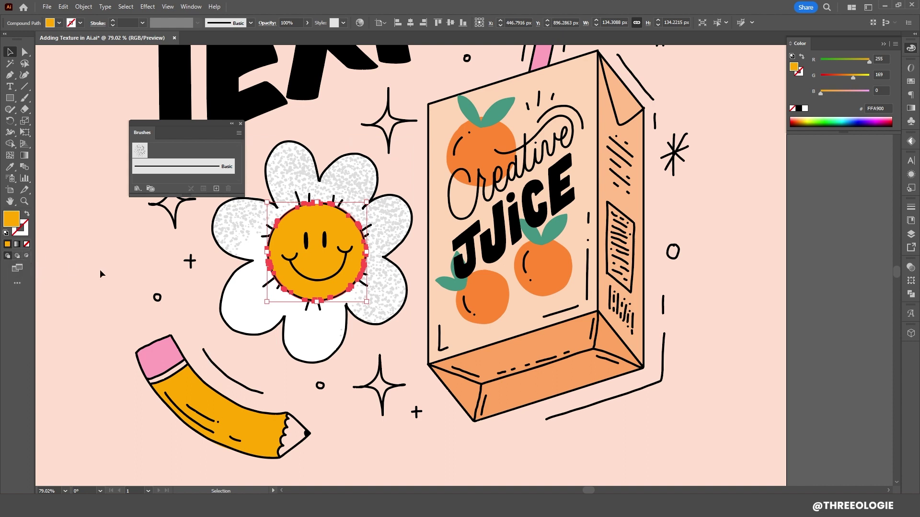
pyautogui.click(29, 257)
pyautogui.click(23, 99)
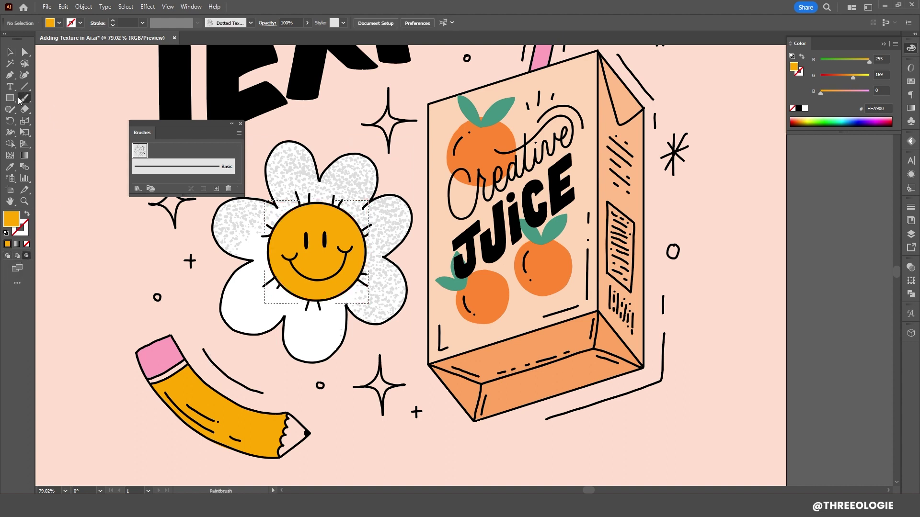
pyautogui.doubleClick(9, 227)
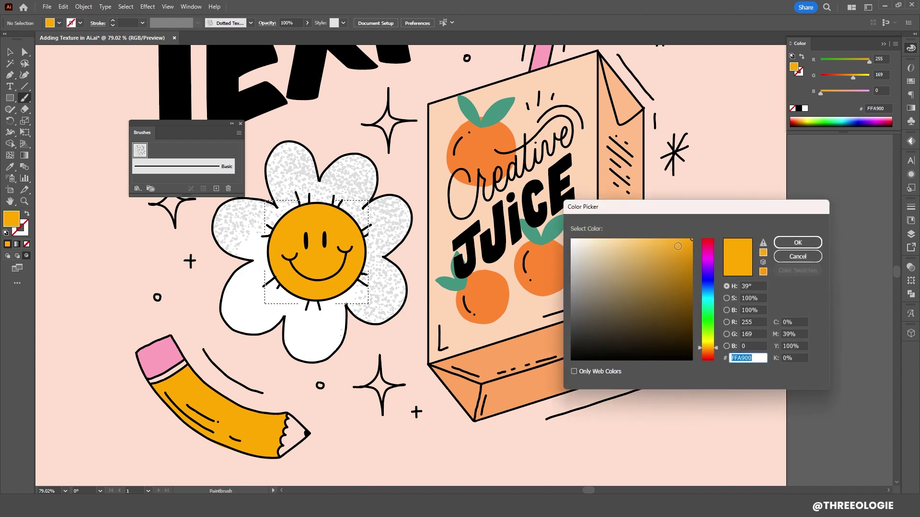
pyautogui.moveTo(678, 246); pyautogui.dragTo(692, 254)
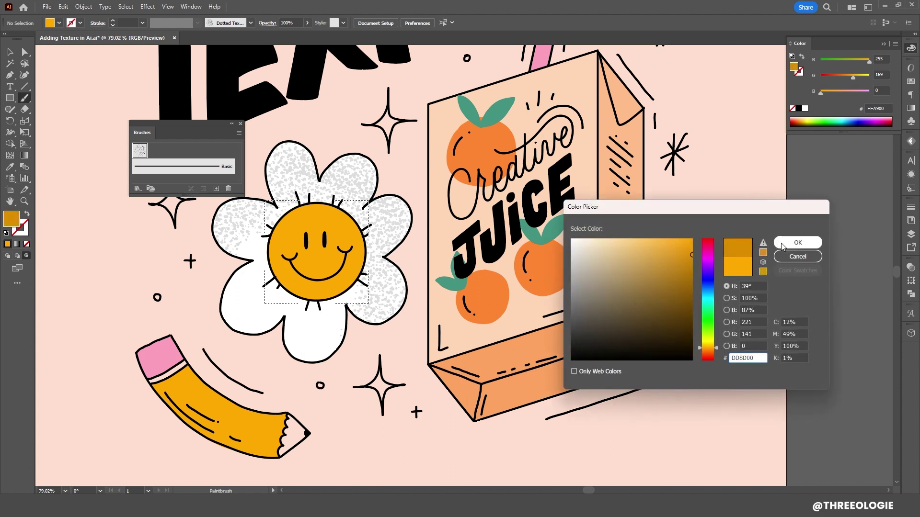
pyautogui.click(796, 242)
# - Paint darker orange speckles over the smiley face after undoing a first attempt
pyautogui.moveTo(296, 216)
pyautogui.mouseDown()
pyautogui.moveTo(343, 277)
pyautogui.moveTo(345, 216)
pyautogui.mouseUp()
pyautogui.hotkey('ctrl', 'z')
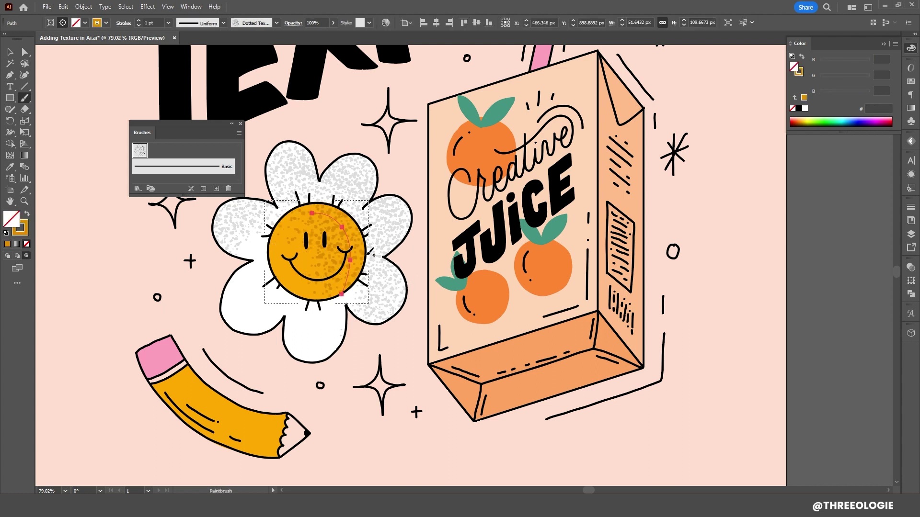
pyautogui.hotkey('ctrl', 'z')
pyautogui.moveTo(304, 210); pyautogui.dragTo(350, 276)
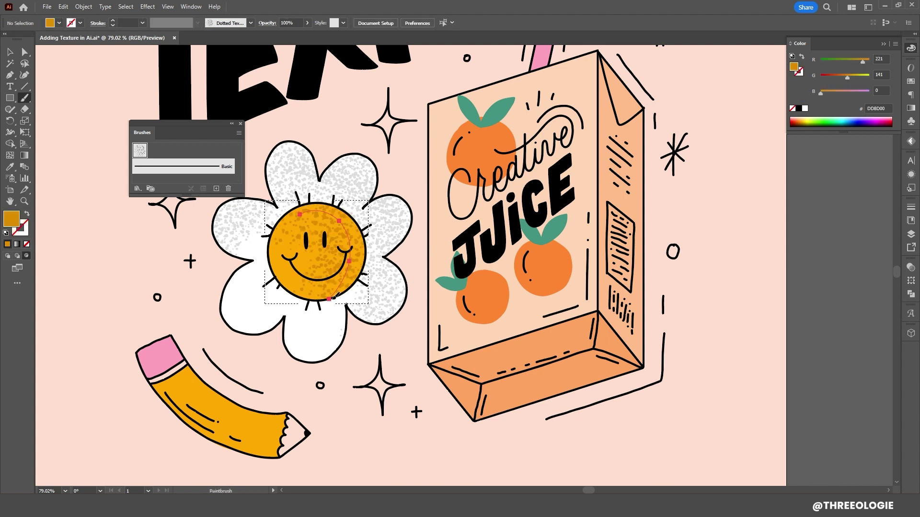
pyautogui.press('v')
pyautogui.click(741, 324)
pyautogui.scroll(-3, 596, 280)
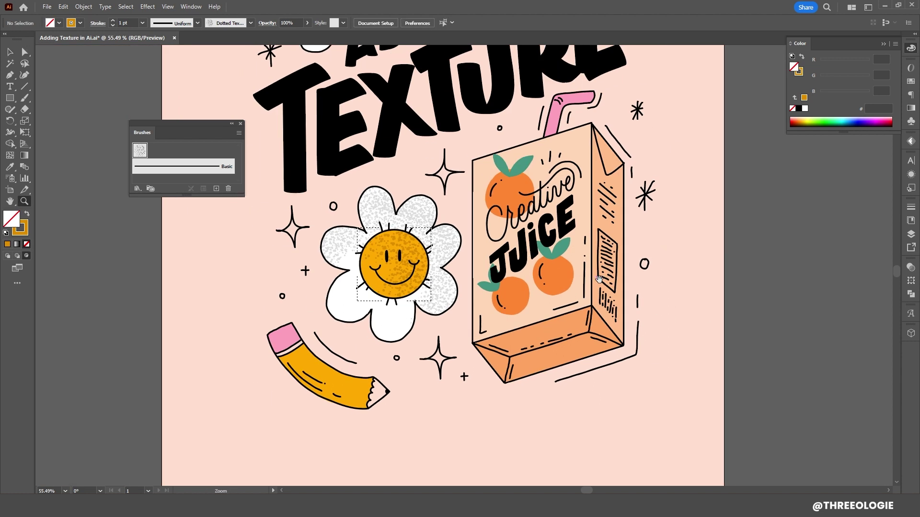
pyautogui.moveTo(596, 280); pyautogui.dragTo(561, 258)
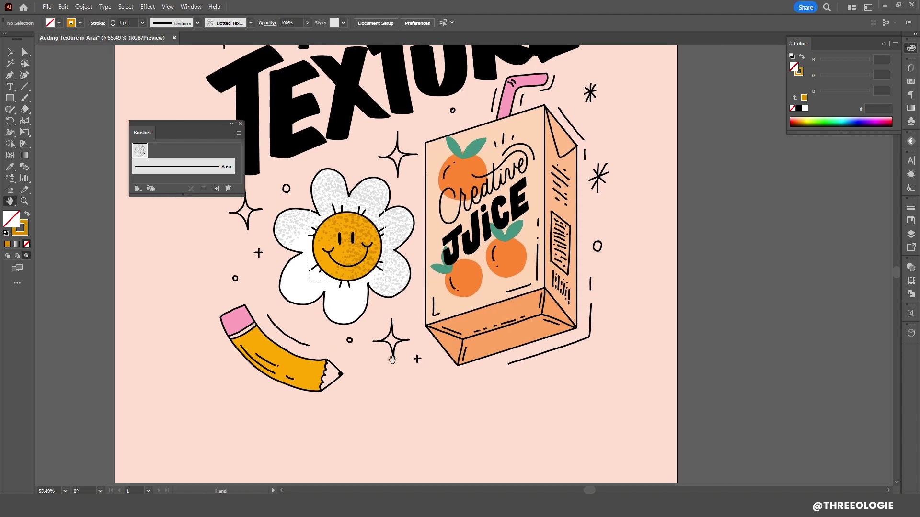
pyautogui.scroll(4, 392, 360)
# - Select the yellow pencil body, set Draw Inside, and pick a darker orange colour
pyautogui.click(337, 324)
pyautogui.scroll(4, 360, 317)
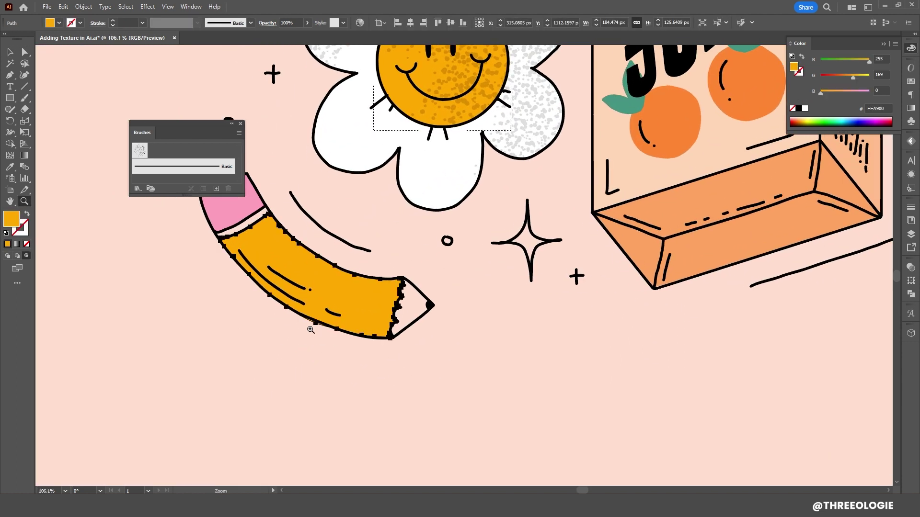
pyautogui.click(201, 305)
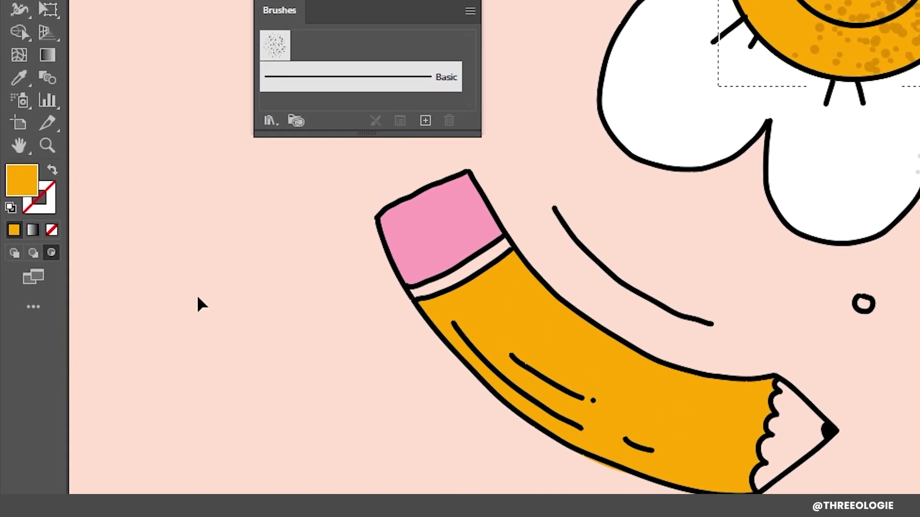
pyautogui.click(693, 420)
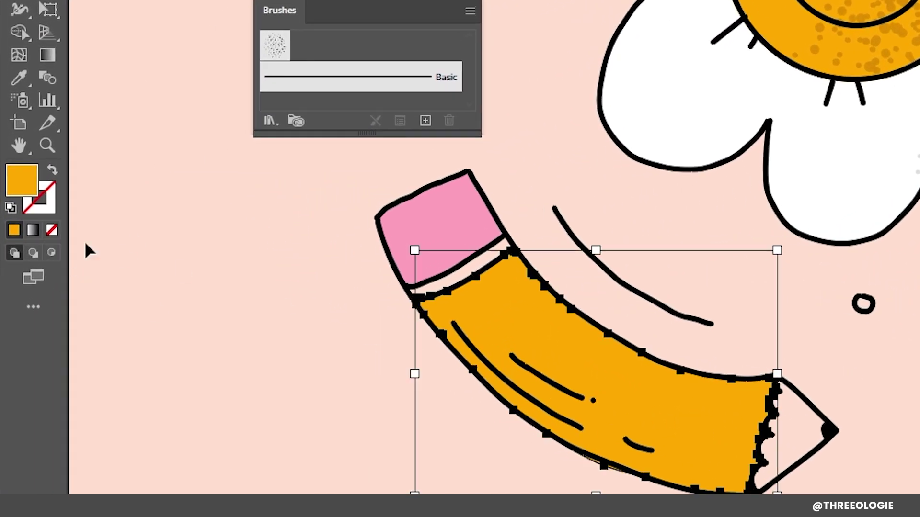
pyautogui.click(51, 252)
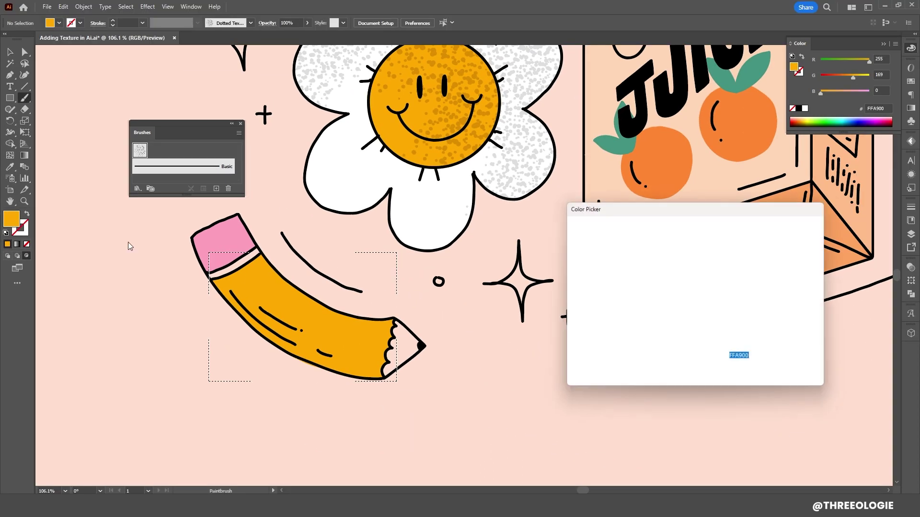
pyautogui.click(678, 250)
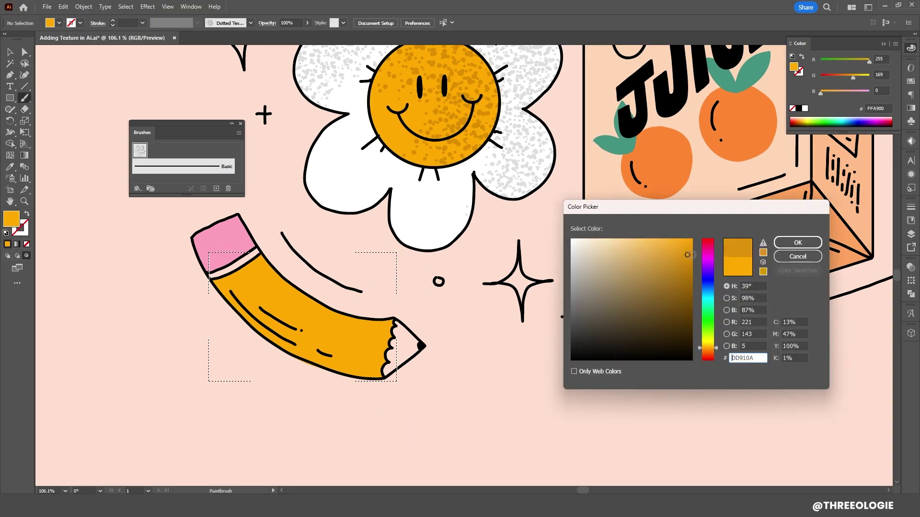
pyautogui.click(796, 256)
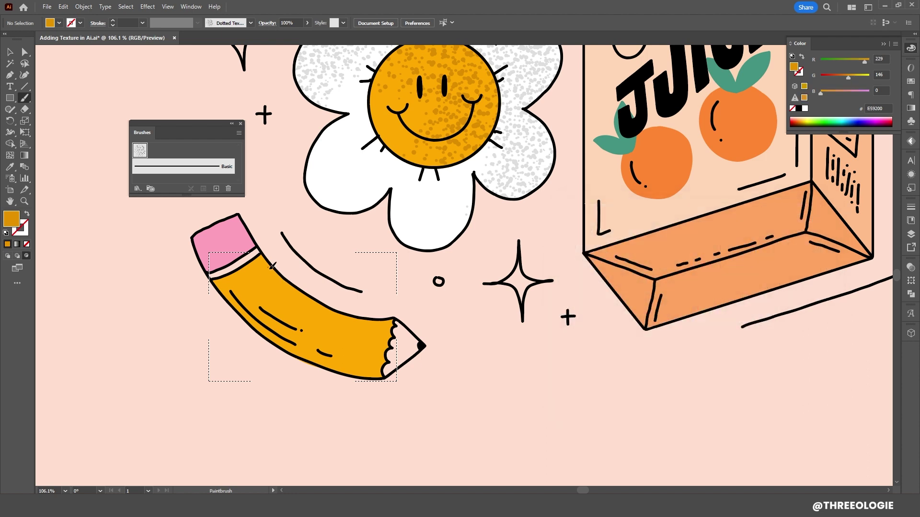
# - Paint darker orange speckles across the upper and lower pencil body
pyautogui.moveTo(412, 317); pyautogui.dragTo(266, 268)
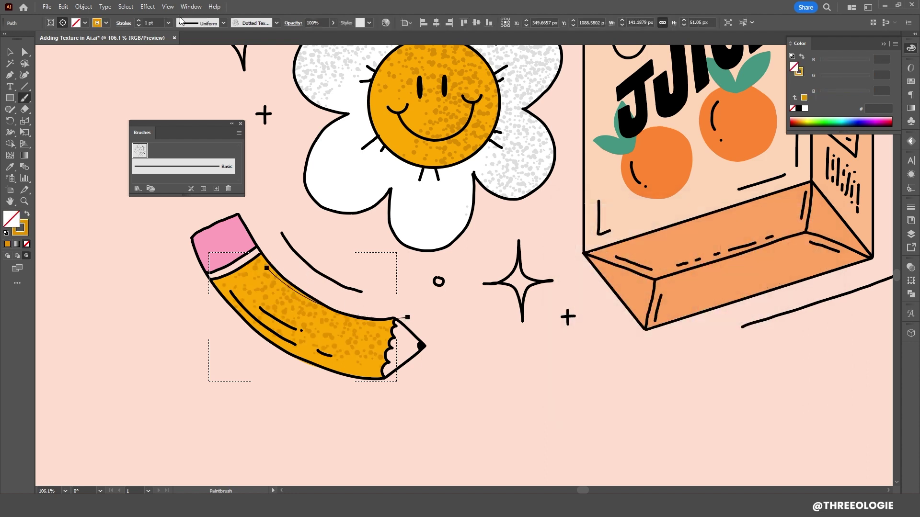
pyautogui.moveTo(293, 303); pyautogui.dragTo(379, 346)
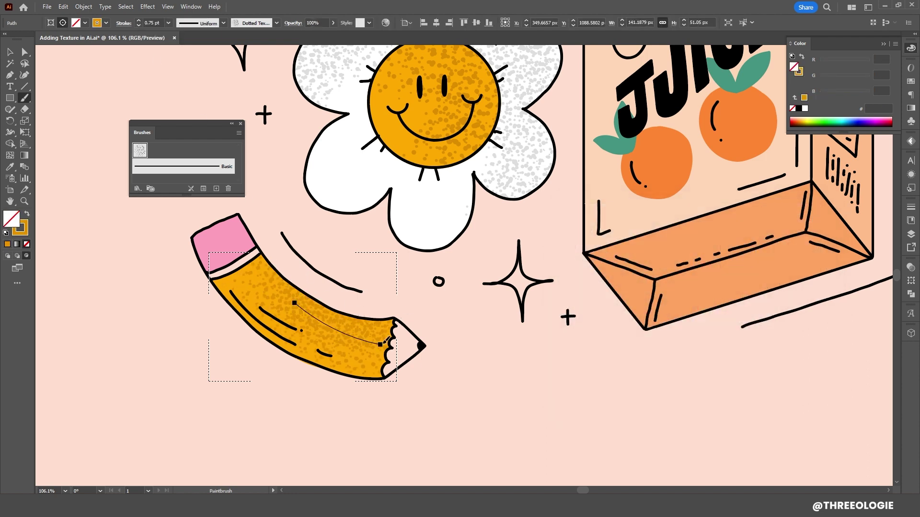
pyautogui.hotkey('ctrl', 'shift', 'a')
pyautogui.scroll(-3, 480, 352)
pyautogui.press('space')
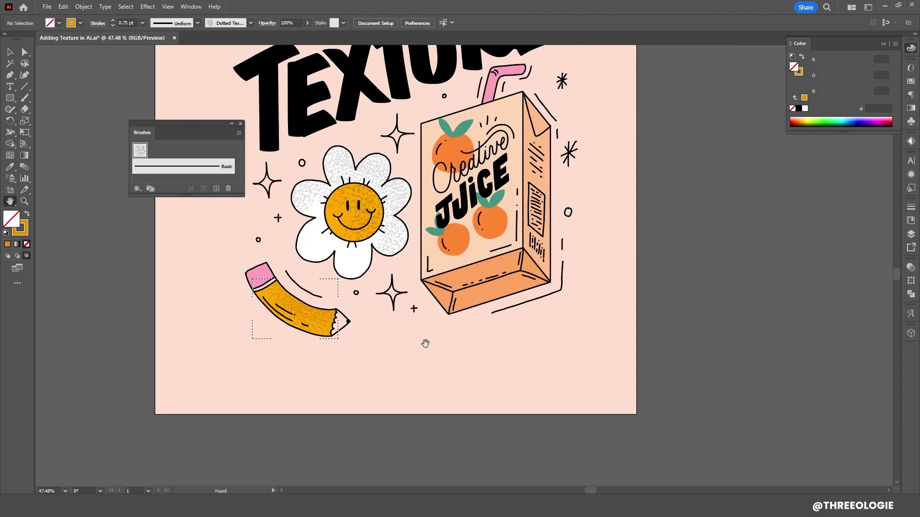
pyautogui.scroll(3, 314, 322)
# - Select the pencil's pink eraser tip for texturing
pyautogui.click(308, 248)
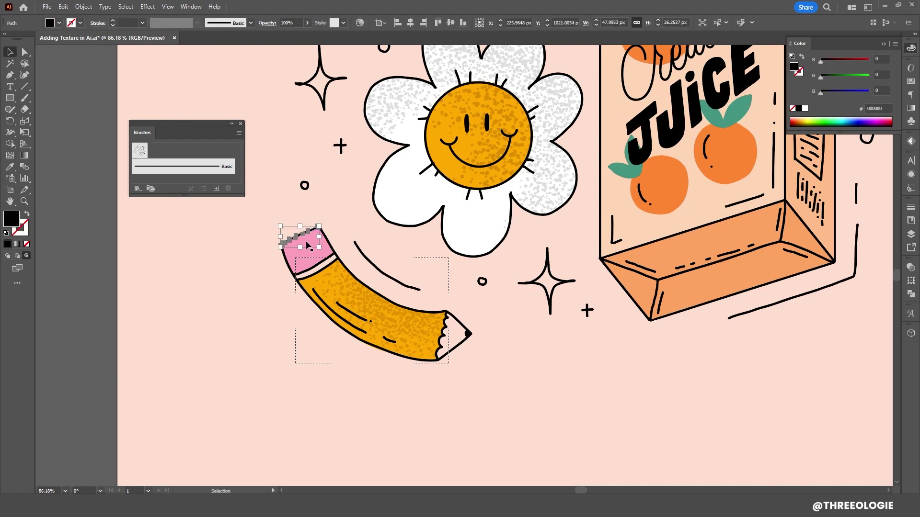
pyautogui.scroll(-3, 521, 330)
pyautogui.hotkey('ctrl', 'shift', 'a')
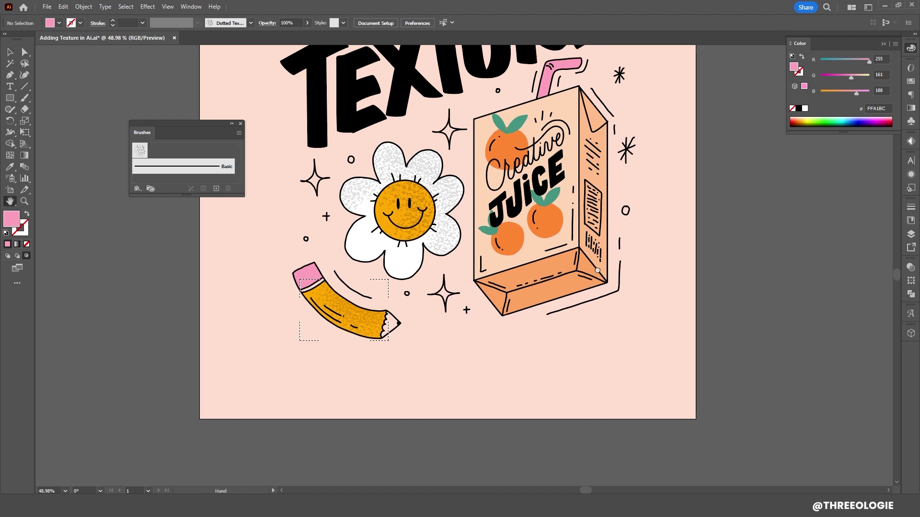
pyautogui.moveTo(503, 302); pyautogui.dragTo(455, 283)
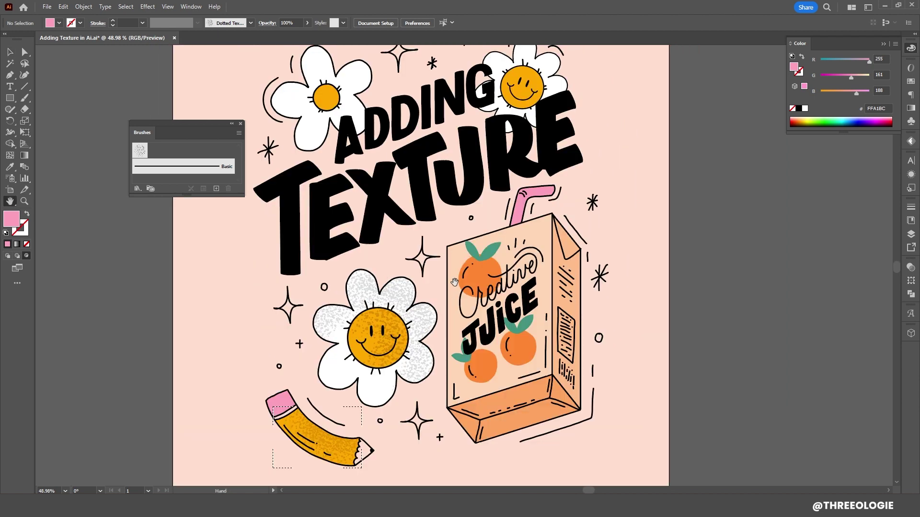
pyautogui.scroll(2, 436, 409)
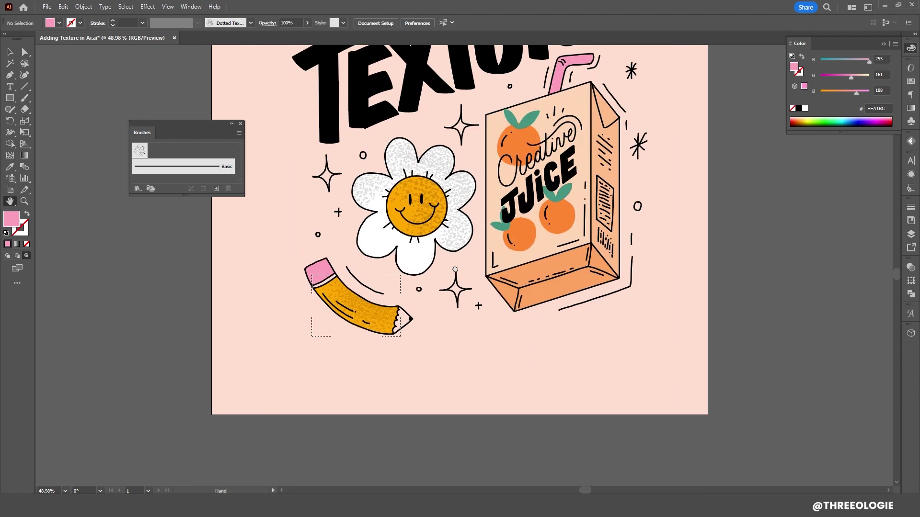
pyautogui.scroll(3, 360, 287)
pyautogui.press('v')
pyautogui.click(305, 208)
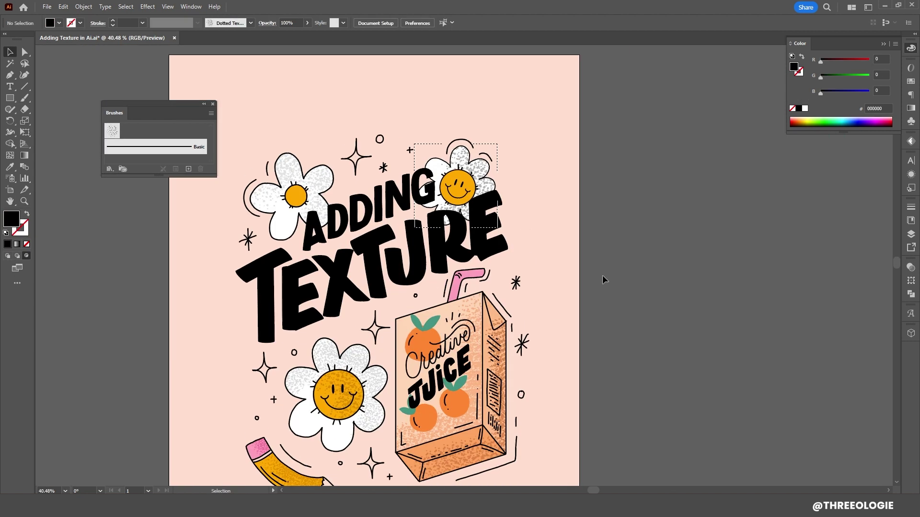
pyautogui.scroll(2, 626, 337)
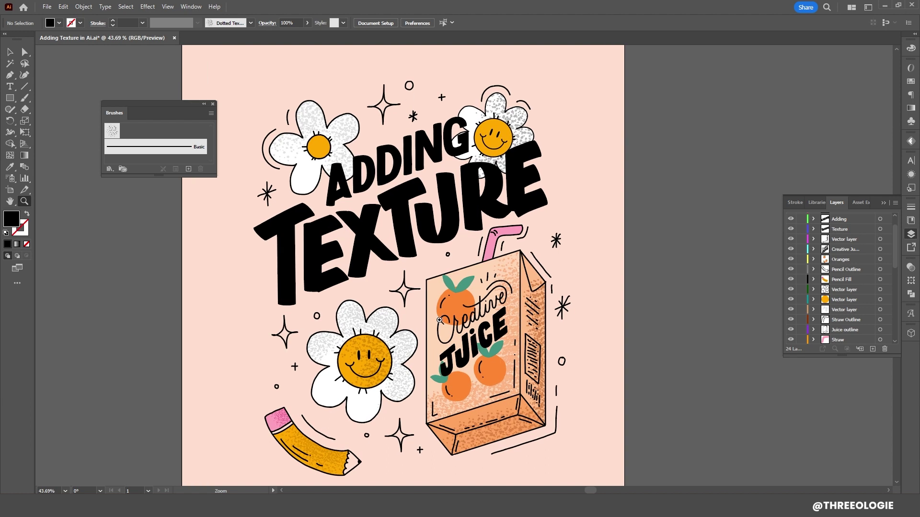
# - Pan the view to center the full textured illustration
pyautogui.moveTo(441, 178); pyautogui.dragTo(482, 164)
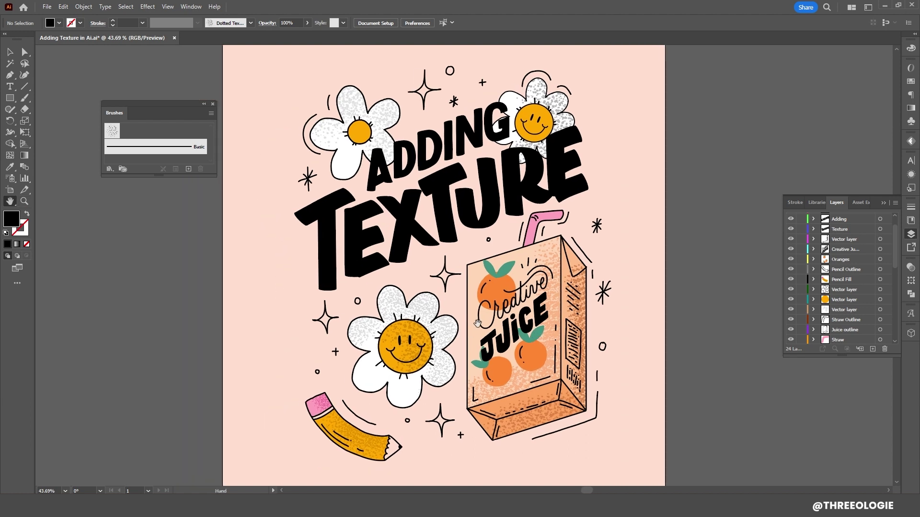